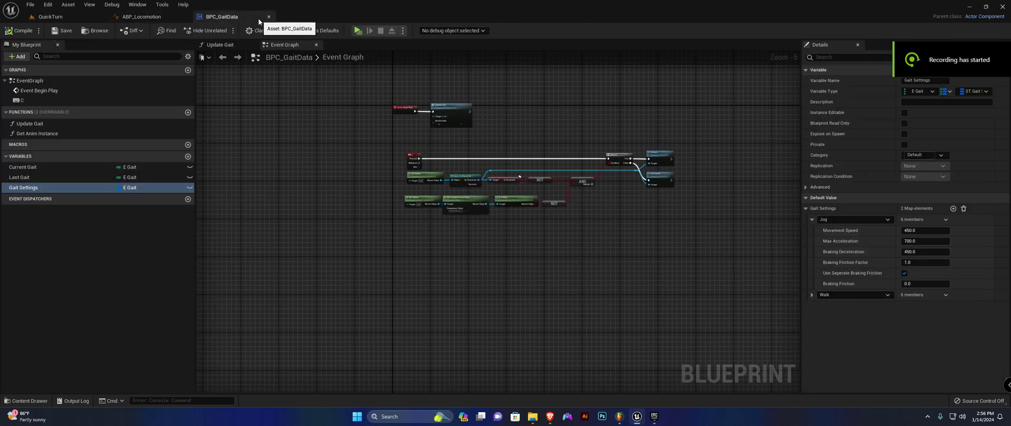
Close the BPC_GaitData blueprint and copy all the nodes inside the Movement Start state
click(267, 19)
right_drag(368, 237, 368, 291)
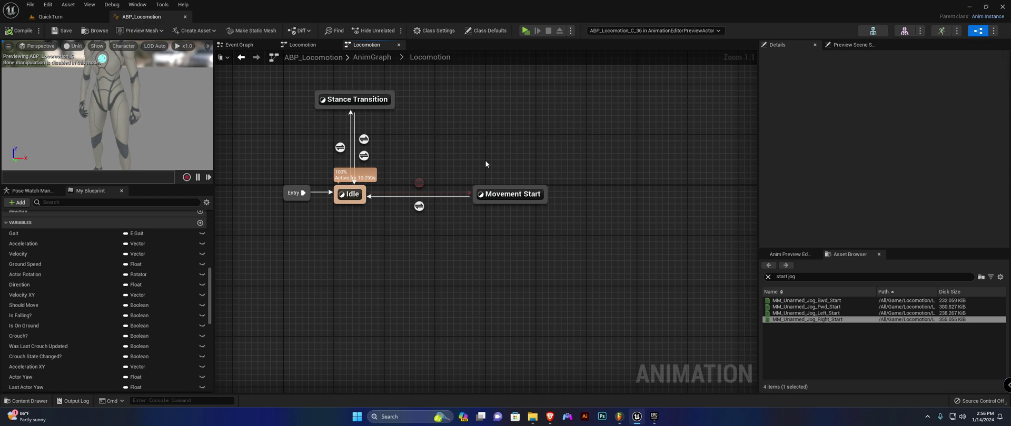
double_click(506, 195)
scroll(293, 104, down, 2)
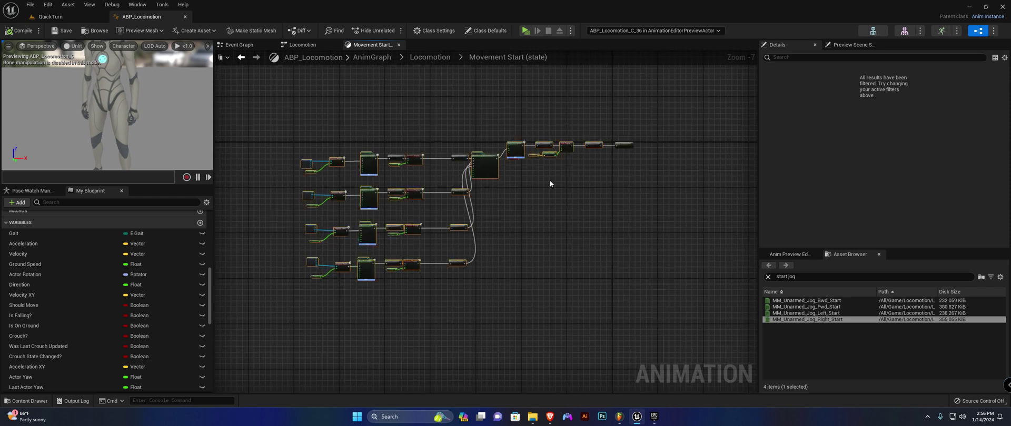
click(429, 58)
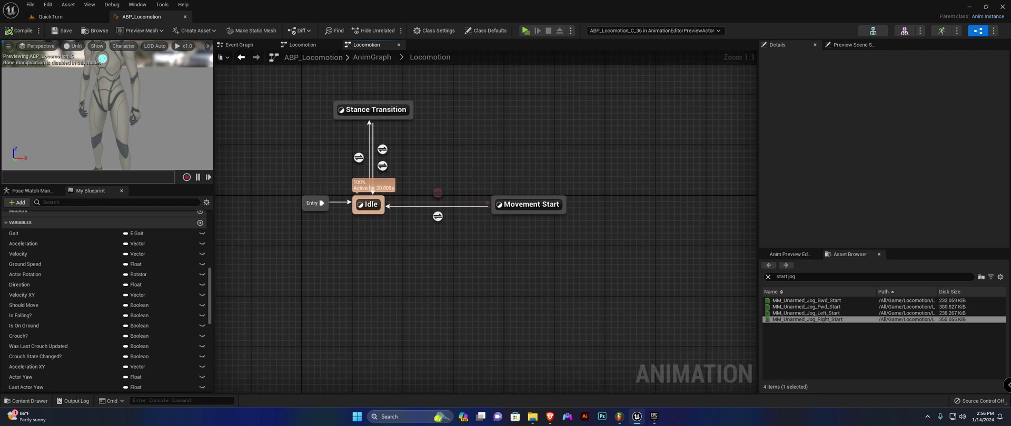
Add a new state named Movement Cycle below Movement Start, with a transition leading to it from Movement Start
drag(519, 171, 516, 256)
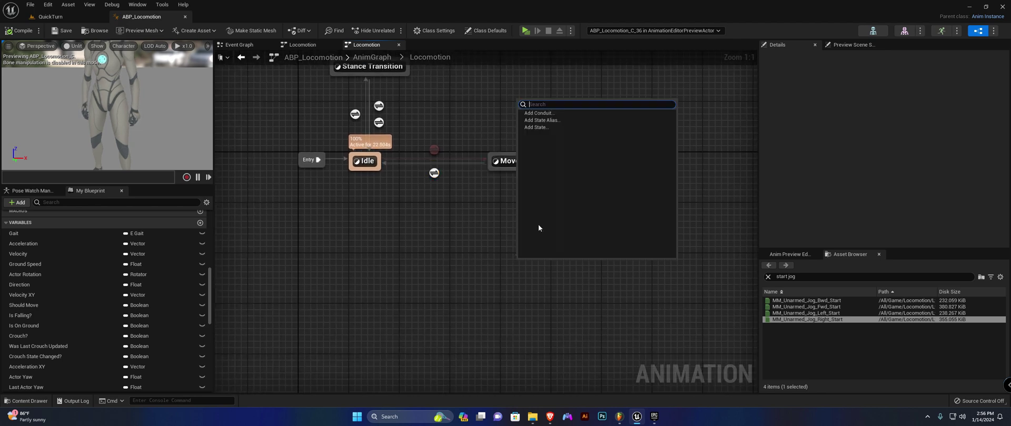
click(546, 128)
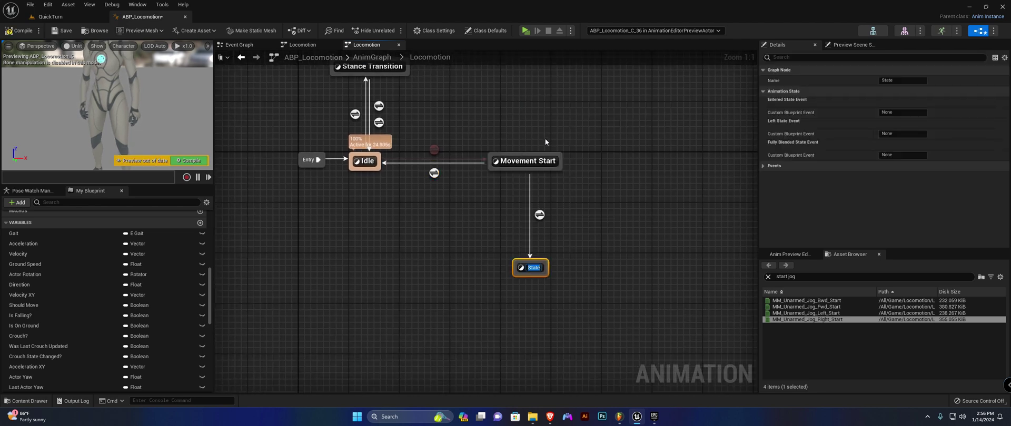
text(Movement)
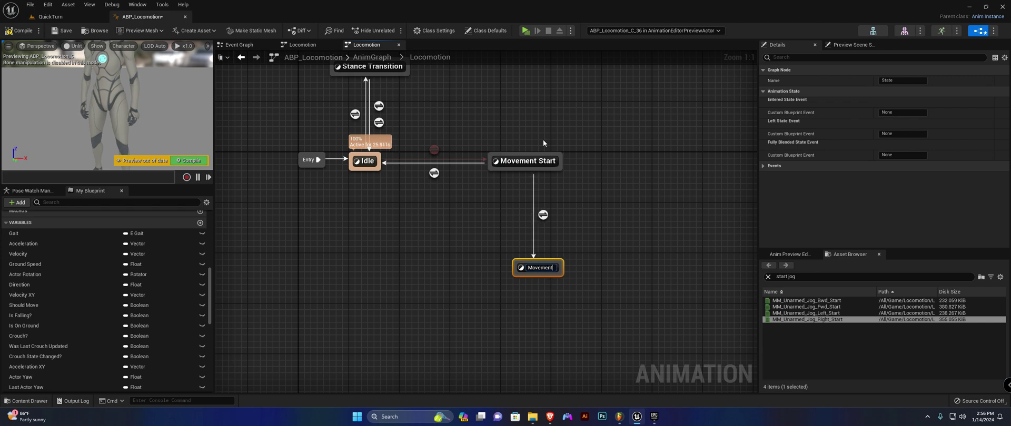
text( Cycle)
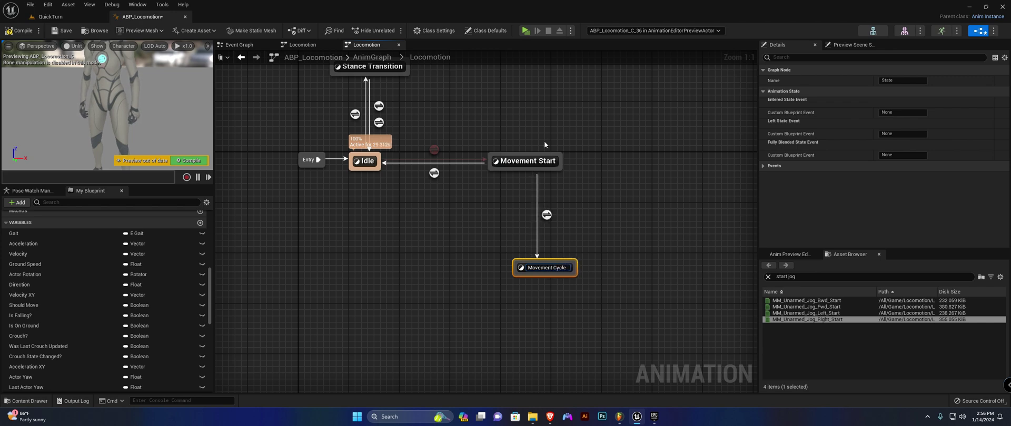
key(Return)
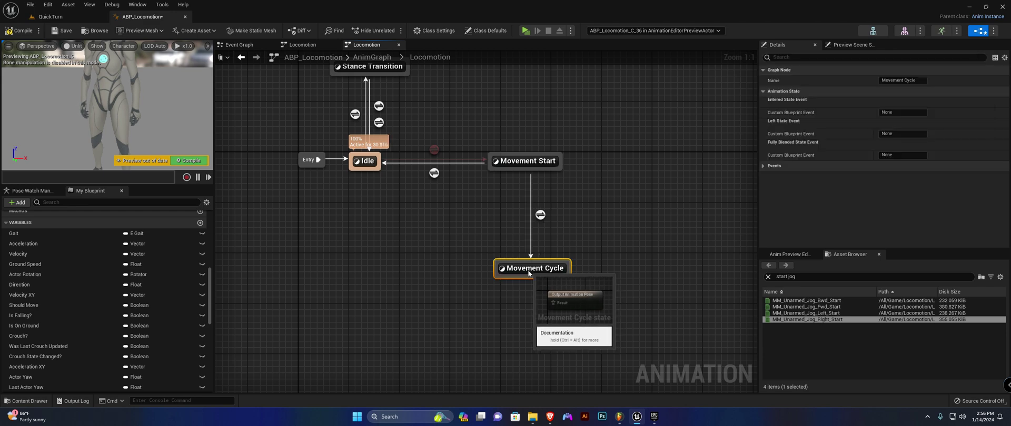
drag(581, 207, 477, 250)
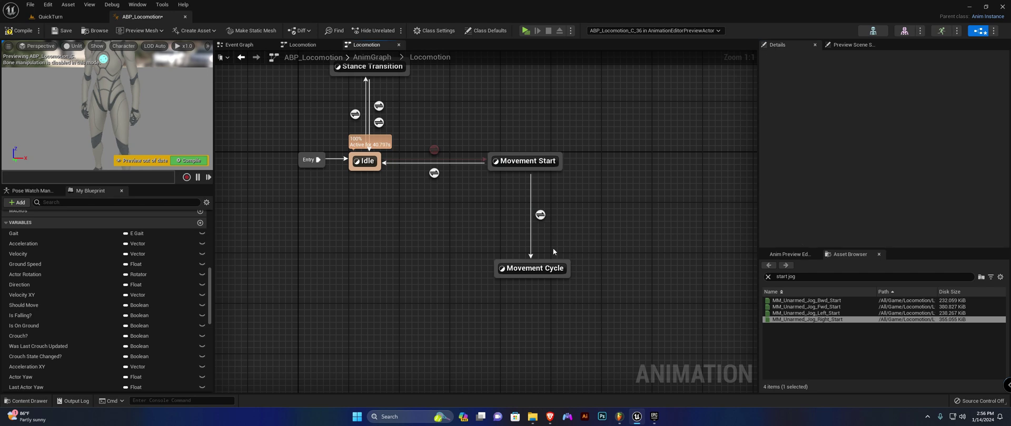
Paste the copied nodes into the Movement Cycle state and connect the final Component To Local node to Output Animation Pose
double_click(522, 269)
scroll(492, 260, down, 8)
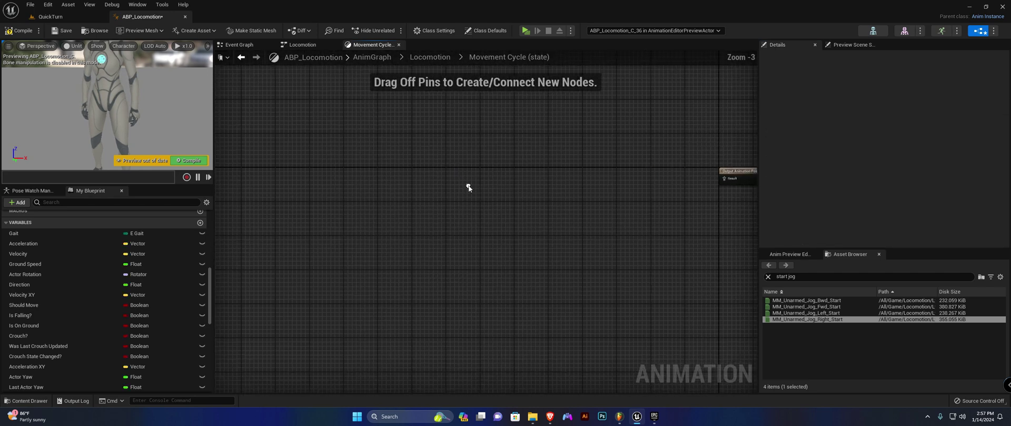
key(ctrl+v)
scroll(531, 138, up, 4)
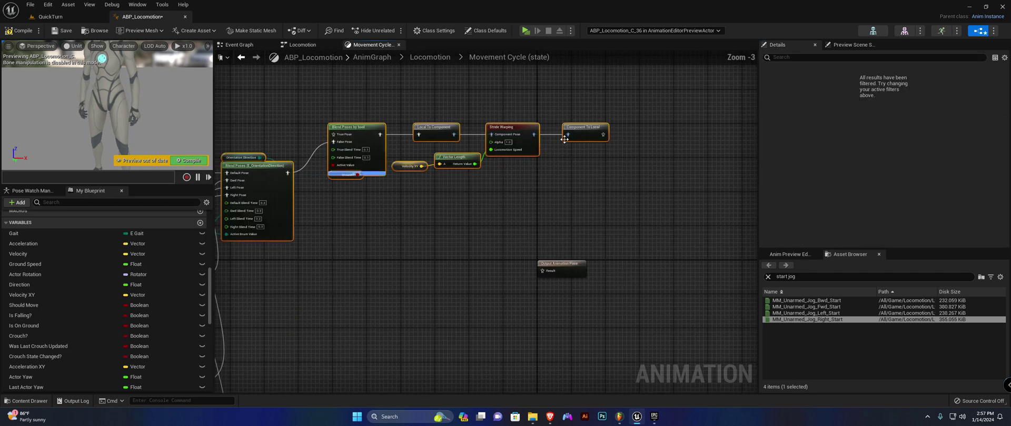
drag(574, 136, 550, 275)
scroll(495, 271, up, 3)
right_drag(306, 152, 507, 93)
click(497, 112)
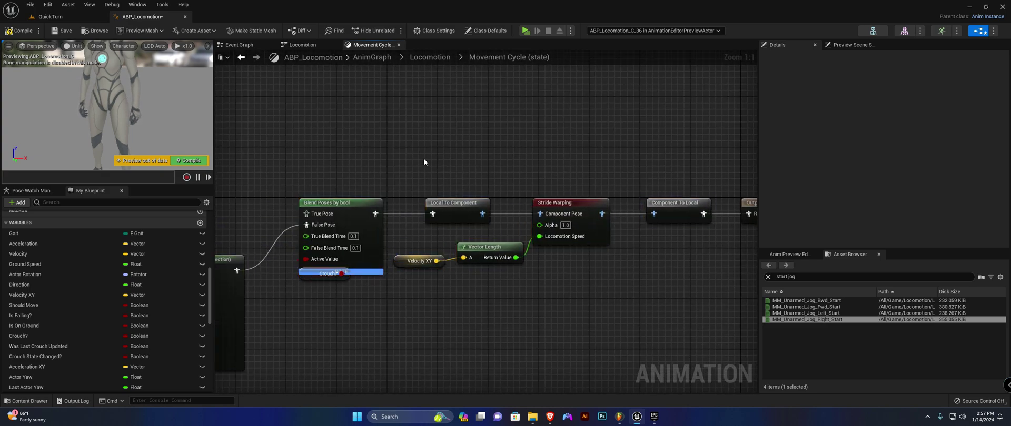
drag(519, 255, 520, 255)
Duplicate the Jog Anims Start variable and name the copy Jog Anims Cycle
right_drag(263, 112, 458, 81)
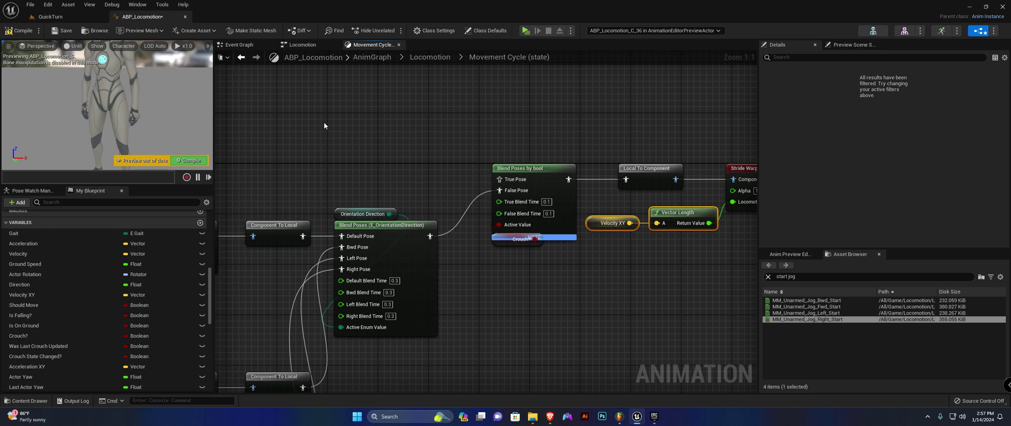
right_drag(264, 152, 388, 127)
right_drag(332, 105, 557, 138)
click(423, 171)
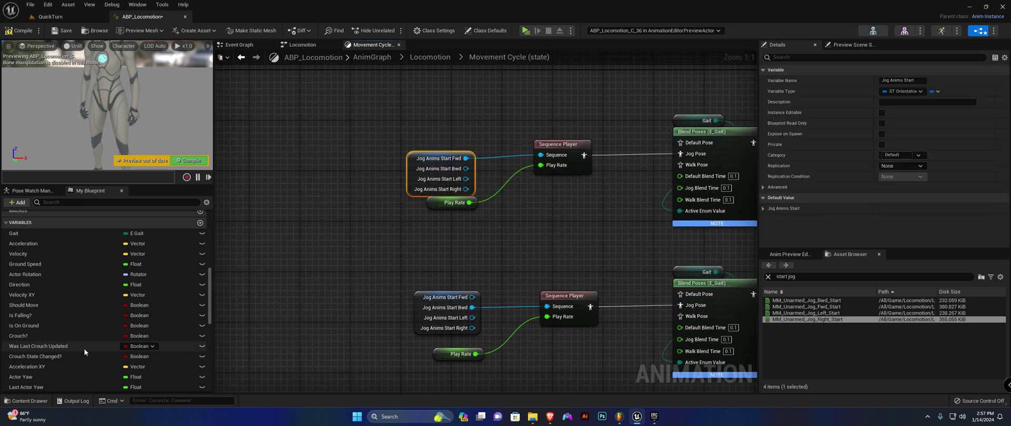
scroll(62, 316, down, 8)
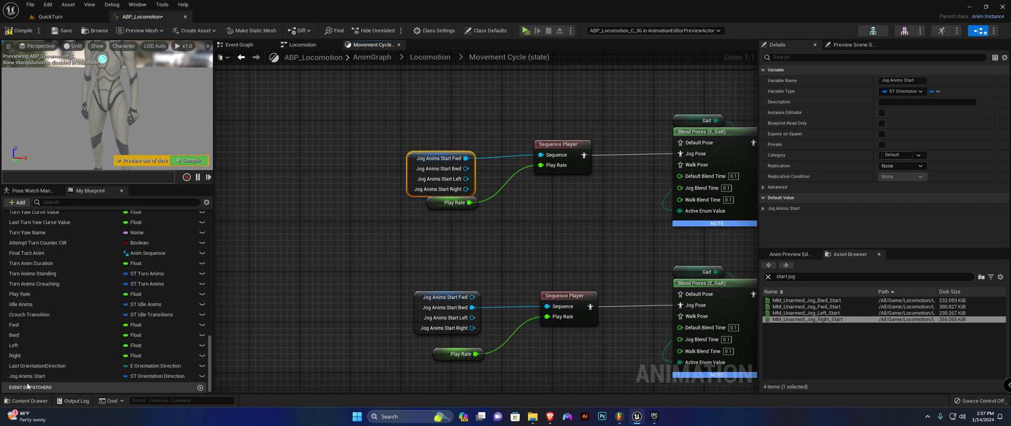
click(45, 377)
key(ctrl+d)
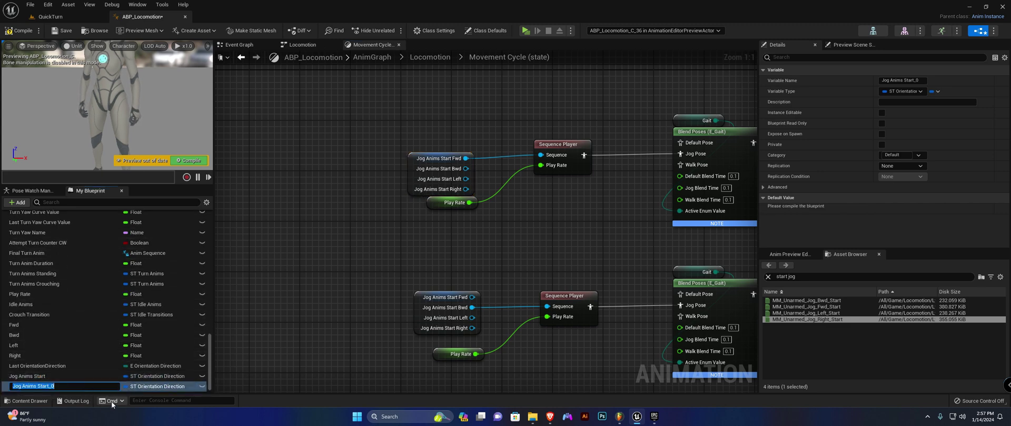
key(BackSpace)
key(BackSpace)
key(BackSpace)
key(BackSpace)
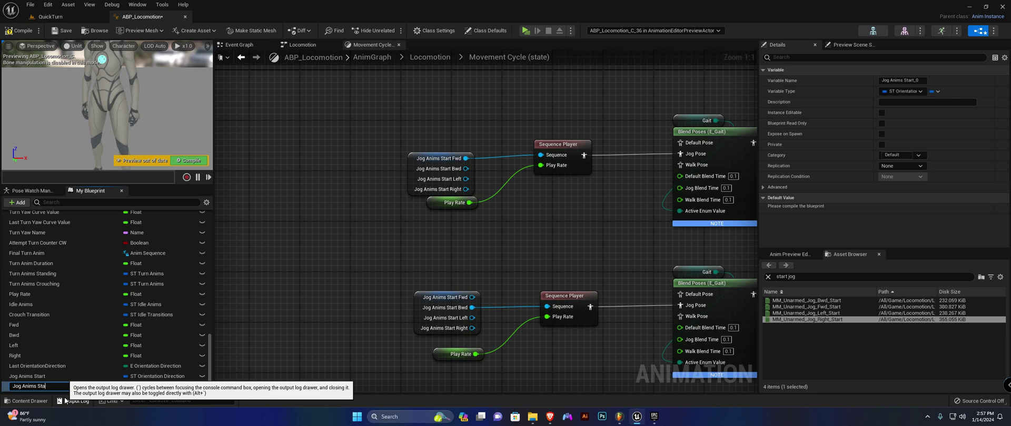
key(BackSpace)
text(C)
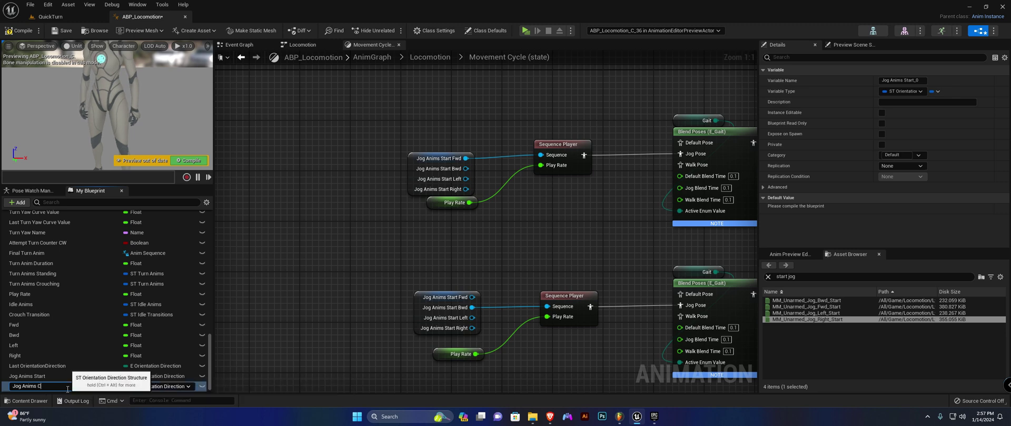
text(ycle)
key(Return)
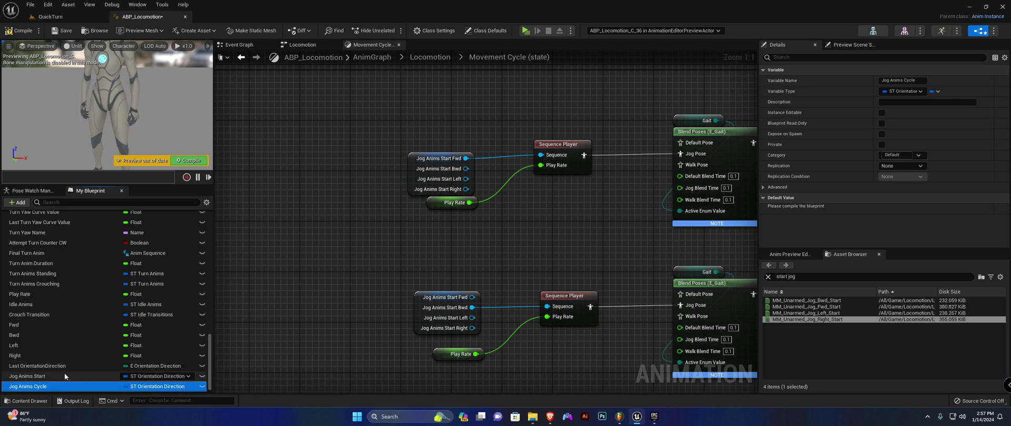
Place a Jog Anims Cycle getter in the graph and delete the four Jog Anims Start nodes
drag(388, 240, 394, 237)
scroll(422, 128, down, 3)
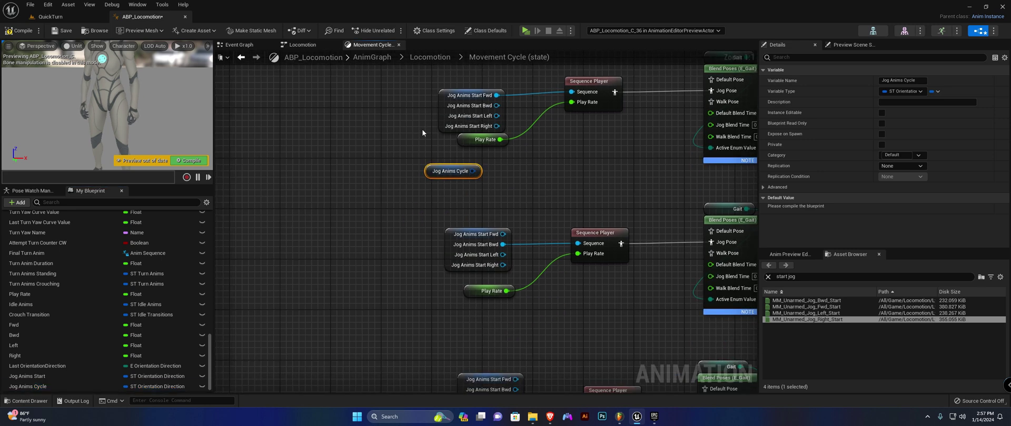
click(434, 123)
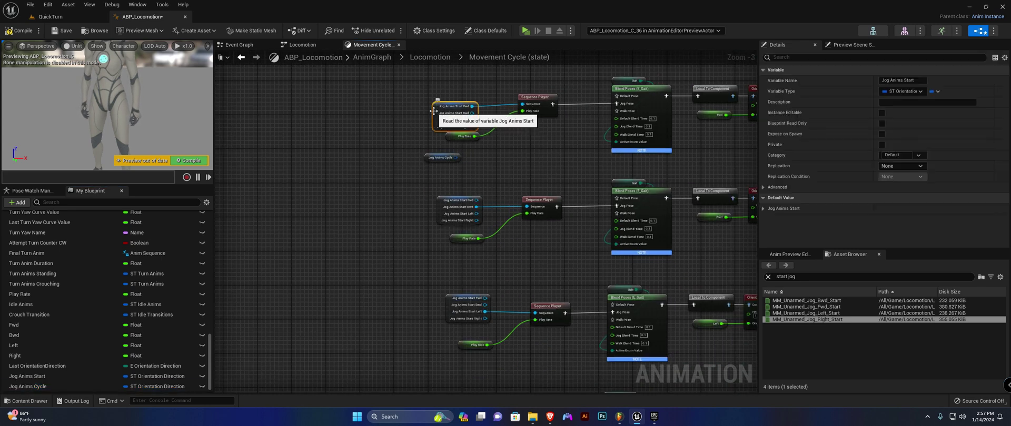
key(Delete)
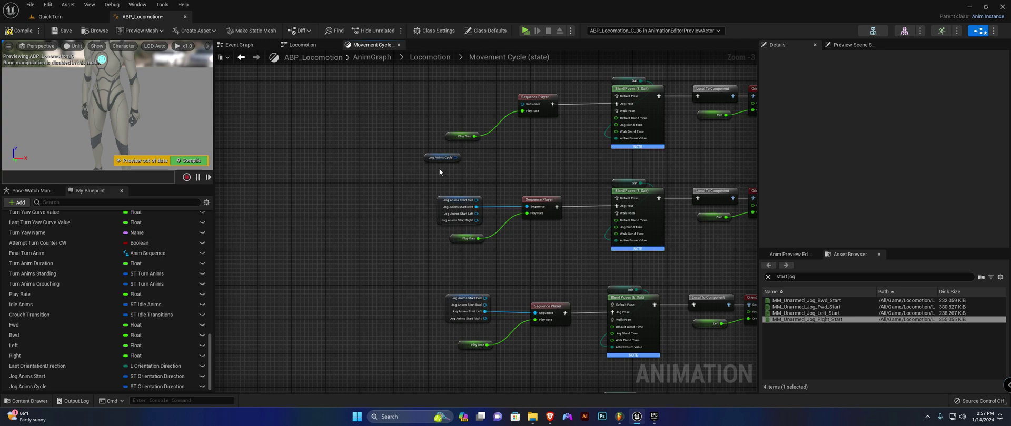
drag(414, 197, 477, 210)
key(Delete)
drag(415, 294, 464, 310)
key(Delete)
right_drag(437, 281, 434, 131)
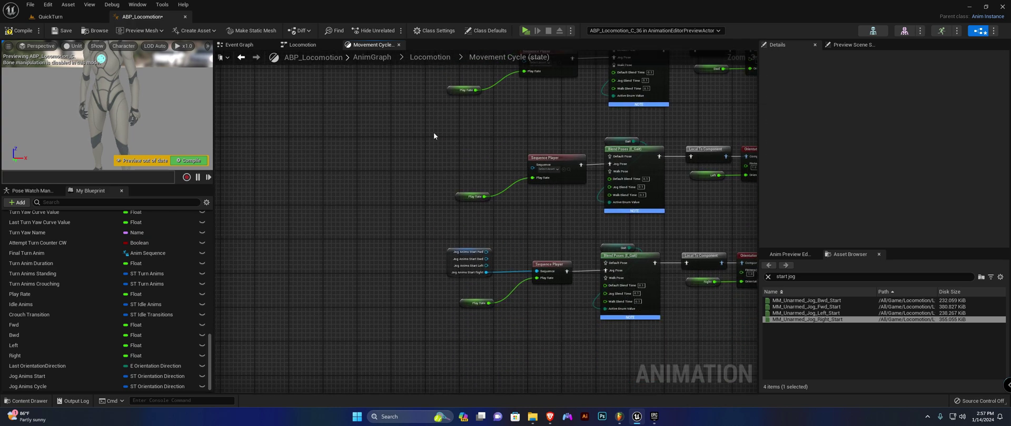
drag(487, 266, 489, 267)
key(Delete)
Split the Jog Anims Cycle struct pin and connect its Fwd output to the first Sequence Player's Sequence input
right_drag(482, 100, 469, 204)
scroll(465, 114, up, 3)
right_drag(465, 113, 447, 217)
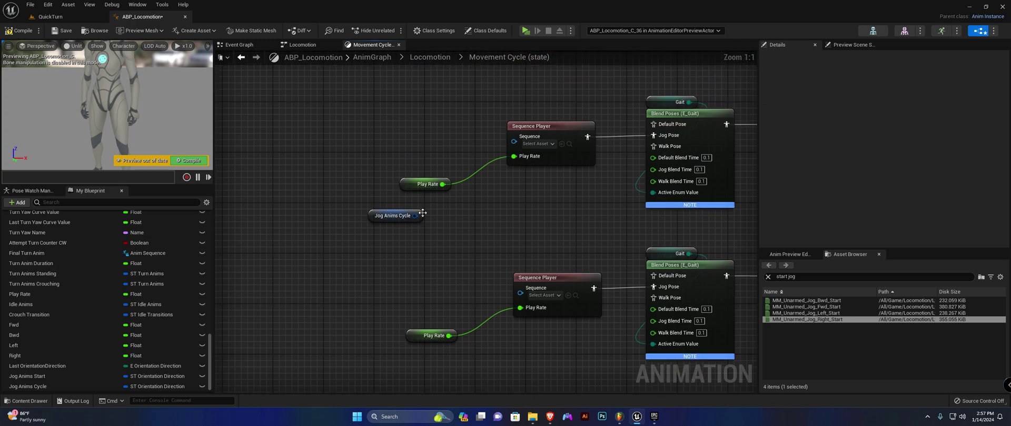
right_click(417, 215)
click(443, 237)
drag(378, 228, 389, 146)
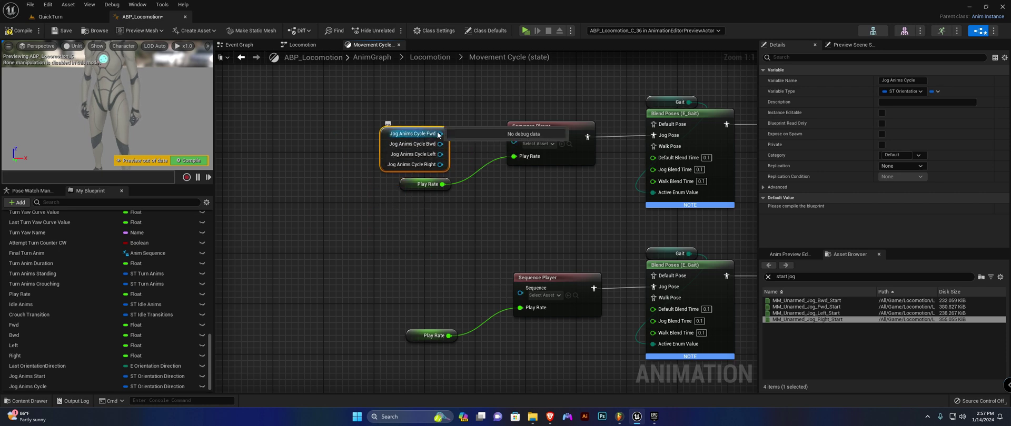
drag(518, 142, 519, 141)
Duplicate the Jog Anims Cycle node for the other three Sequence Players, connecting Bwd, Left and Right to their Sequence inputs in order
right_drag(414, 254, 409, 202)
key(ctrl+d)
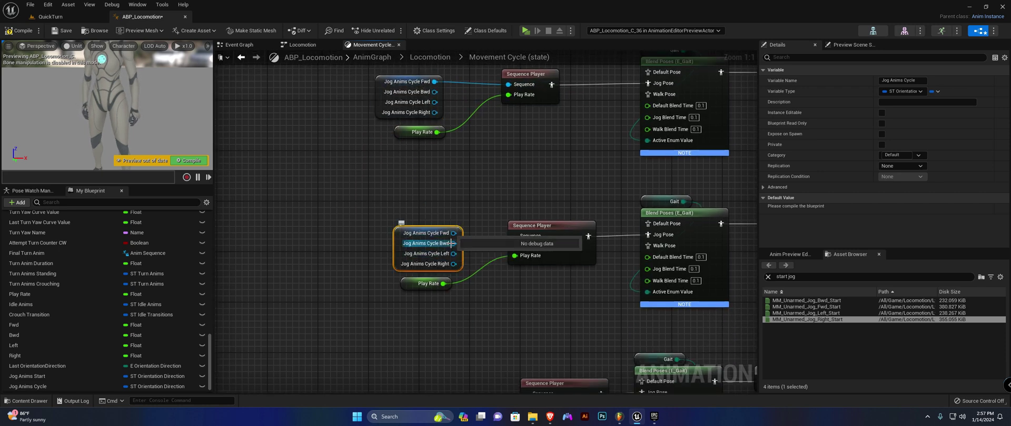
drag(453, 243, 532, 243)
right_drag(495, 250, 514, 96)
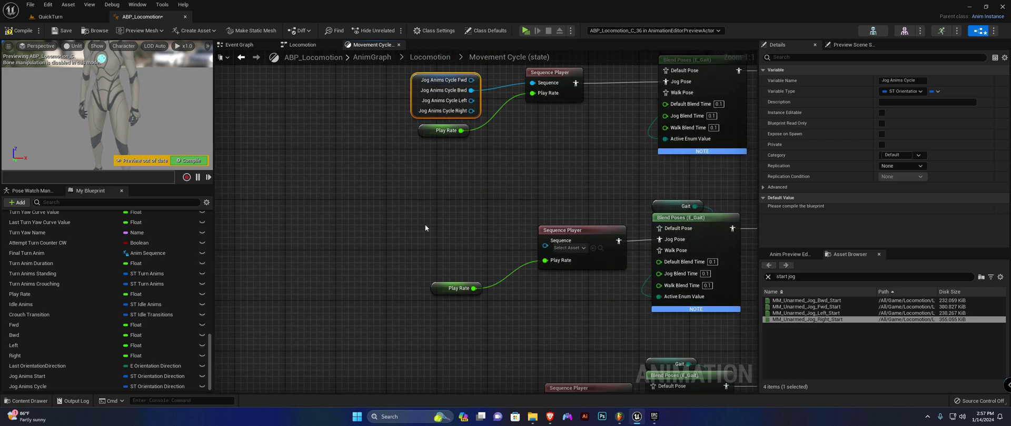
key(ctrl+d)
drag(481, 252, 550, 243)
right_drag(426, 365, 431, 275)
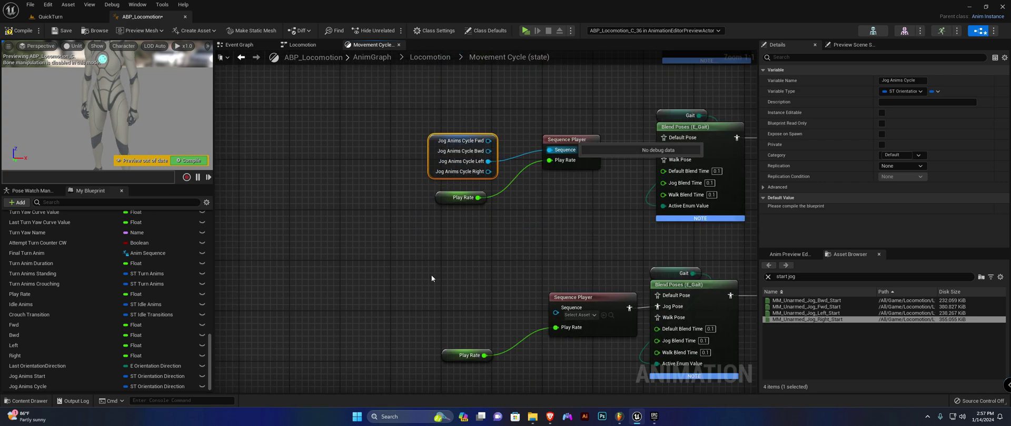
key(ctrl+d)
right_drag(501, 314, 491, 260)
drag(480, 258, 543, 258)
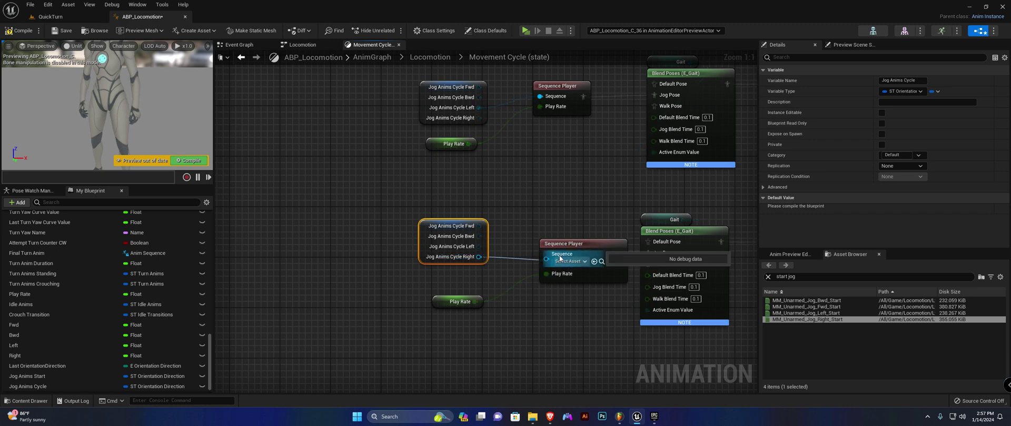
Compile and save the ABP_Locomotion animation blueprint
scroll(490, 201, down, 5)
scroll(488, 159, up, 3)
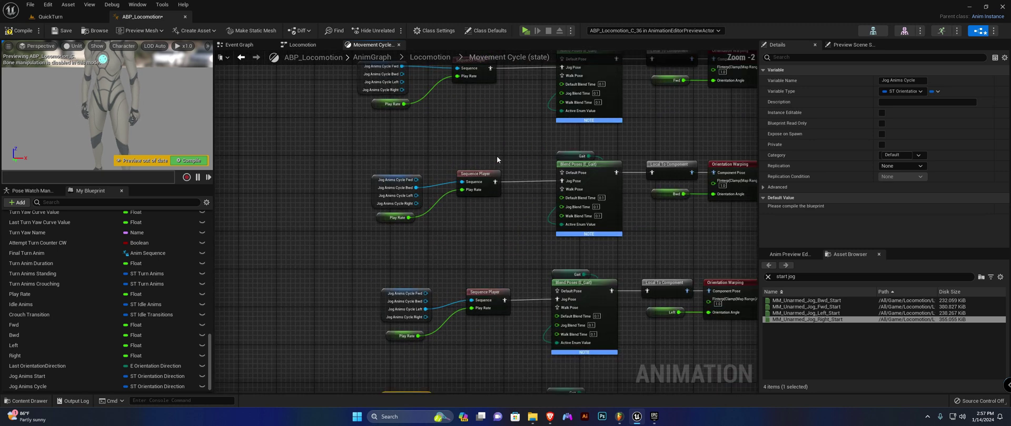
right_drag(497, 138, 440, 146)
click(62, 31)
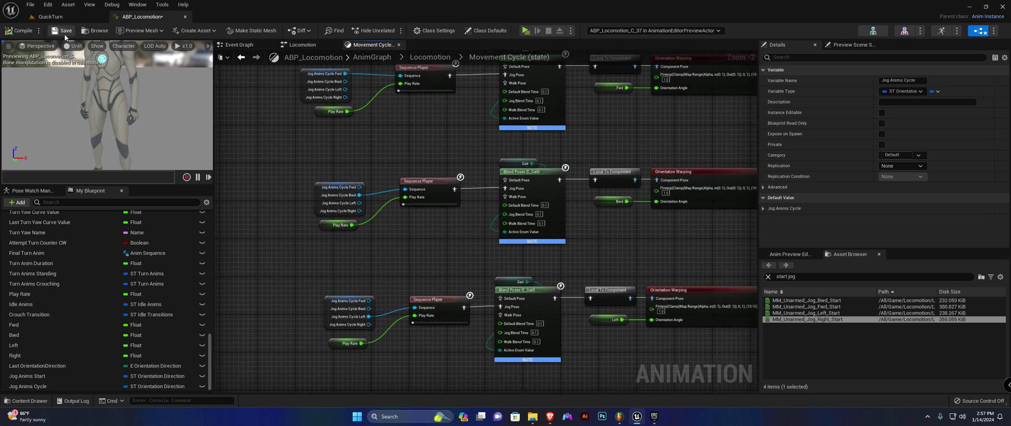
Open the class defaults, expand the Jog Anims Cycle entries, and filter the Asset Browser by "jog"
click(488, 32)
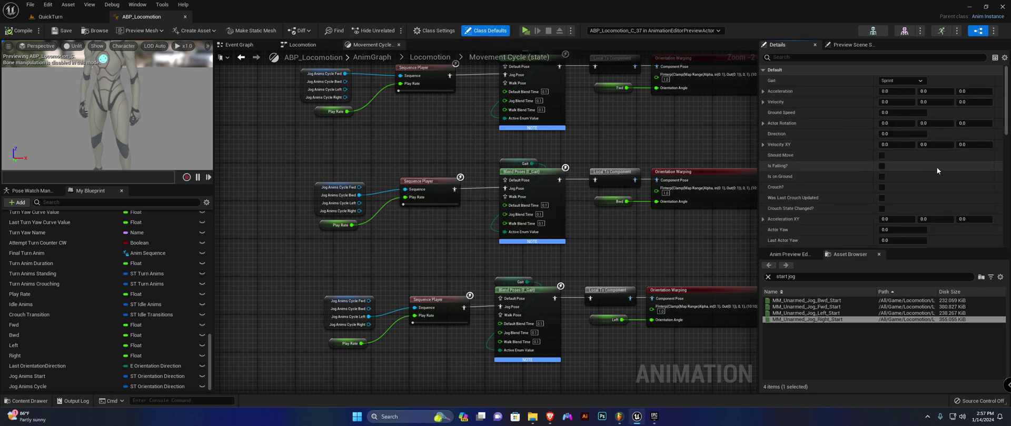
scroll(937, 166, down, 10)
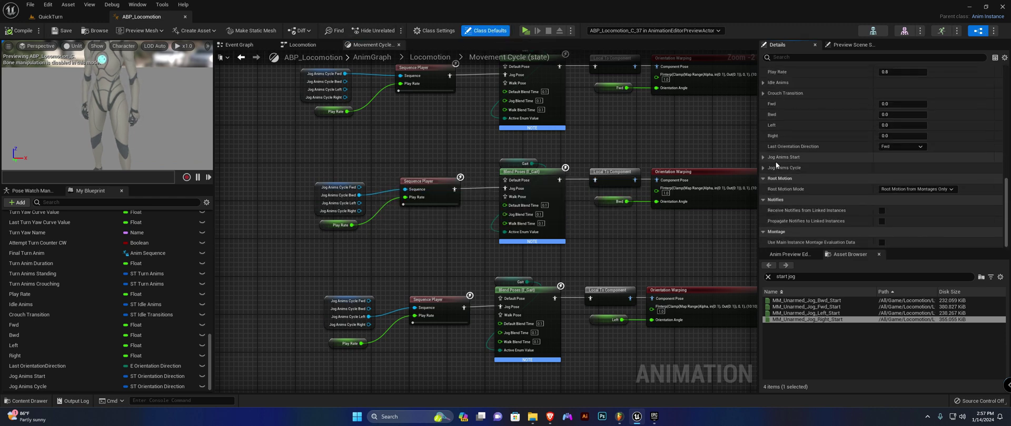
click(763, 168)
scroll(911, 191, down, 3)
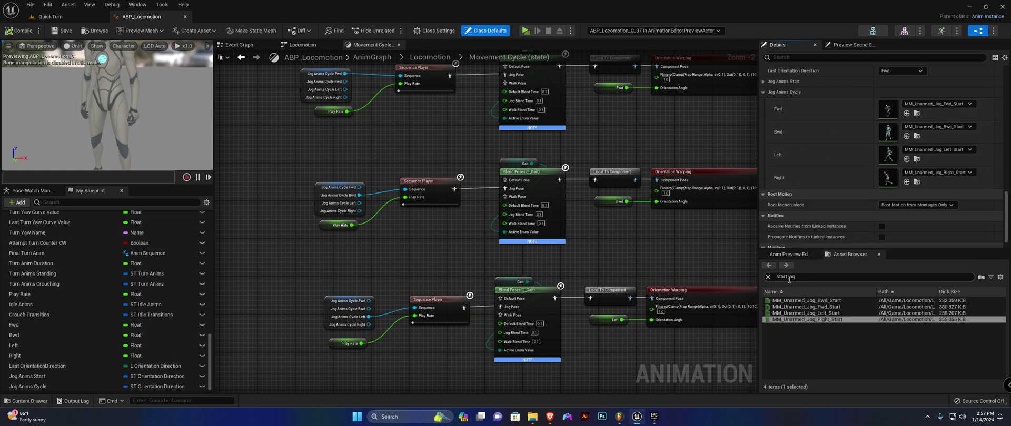
key(BackSpace)
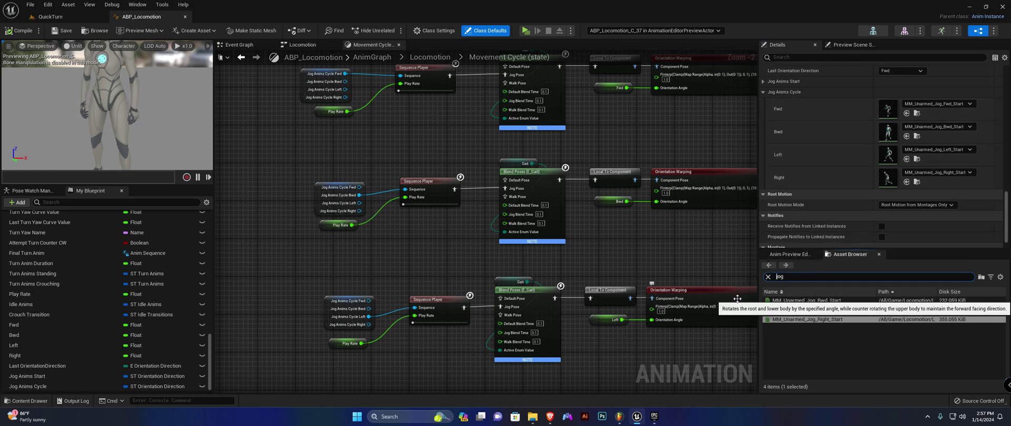
Assign MM_Unarmed_Jog_Fwd, MM_Unarmed_Jog_Bwd, MM_Unarmed_Jog_Left and MM_Unarmed_Jog_Right to the matching Jog Anims Cycle entries
drag(822, 307, 895, 114)
scroll(832, 325, up, 3)
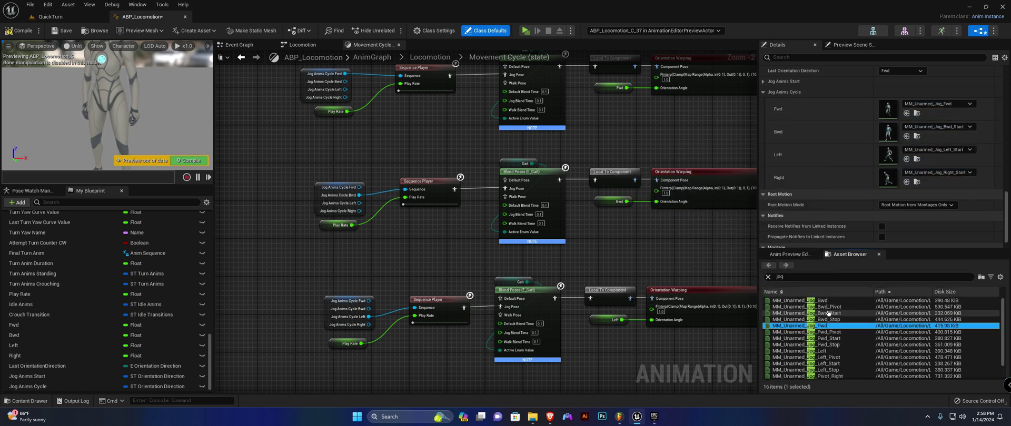
click(821, 301)
drag(821, 301, 914, 135)
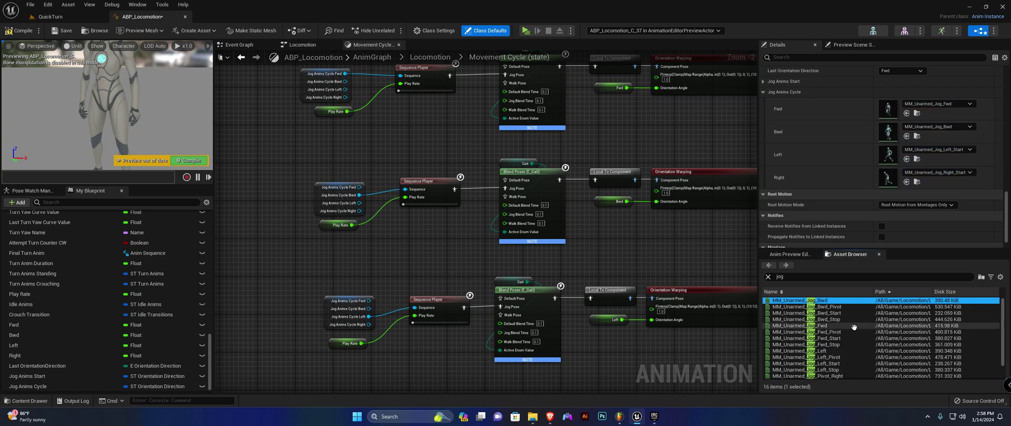
drag(821, 352, 920, 153)
scroll(824, 358, down, 3)
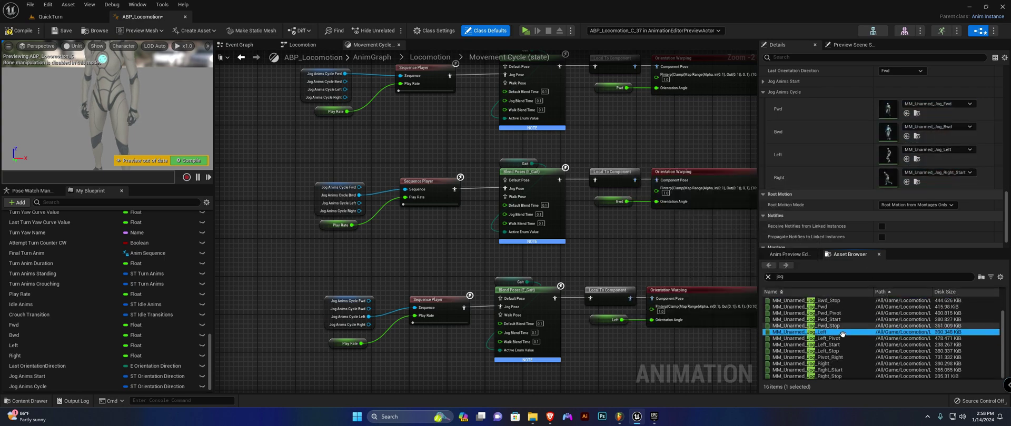
drag(825, 364, 922, 179)
Compile the blueprint, delete the transition from Movement Start to Idle in the Locomotion state machine, and recompile
click(435, 59)
right_drag(450, 98, 441, 125)
click(21, 31)
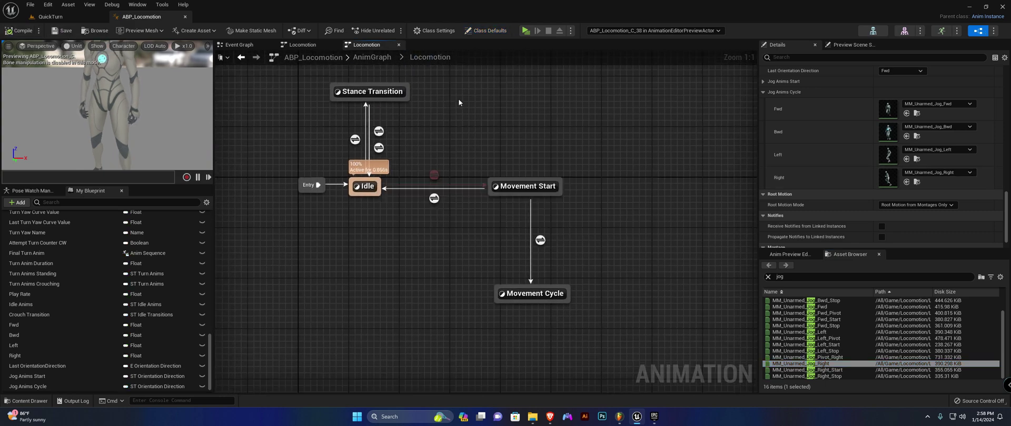
drag(414, 196, 414, 195)
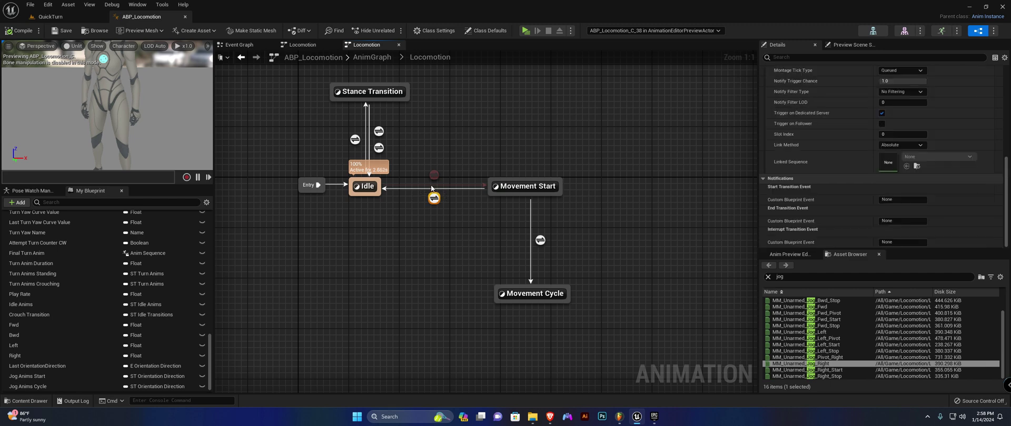
key(Delete)
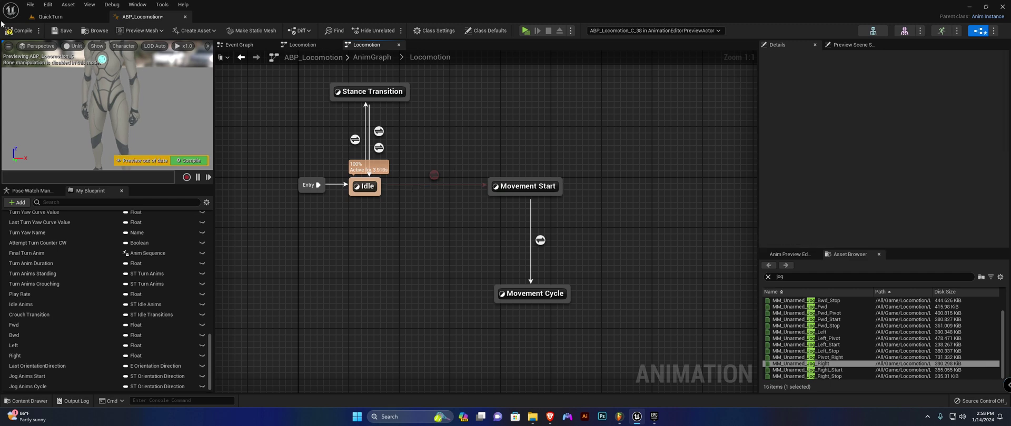
click(30, 32)
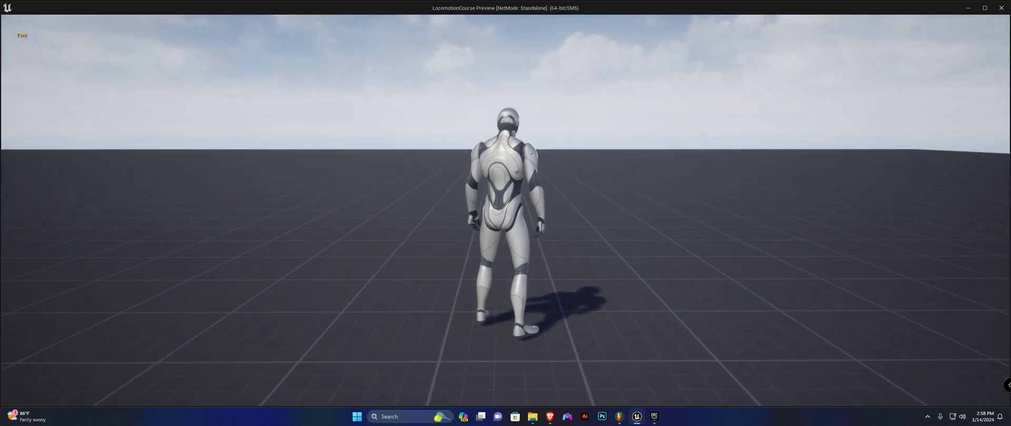
Play the level and move the character forward and left to check the jog cycle animations
key(w)
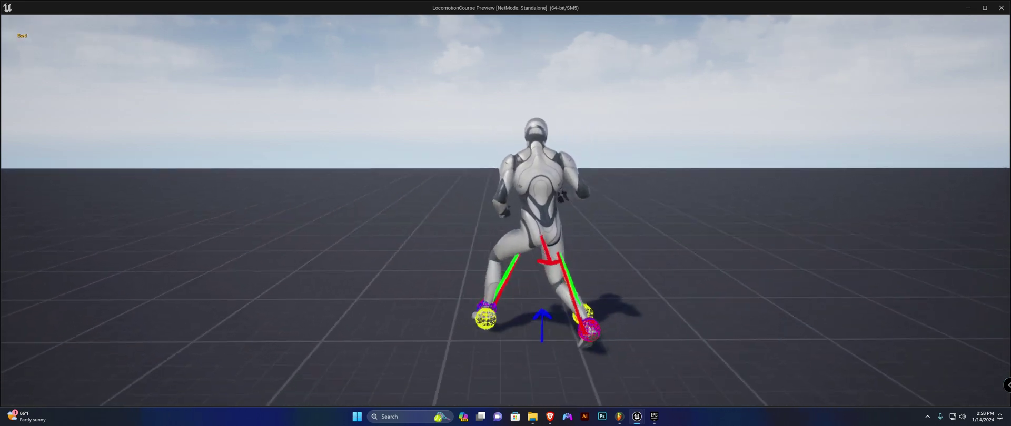
key(a)
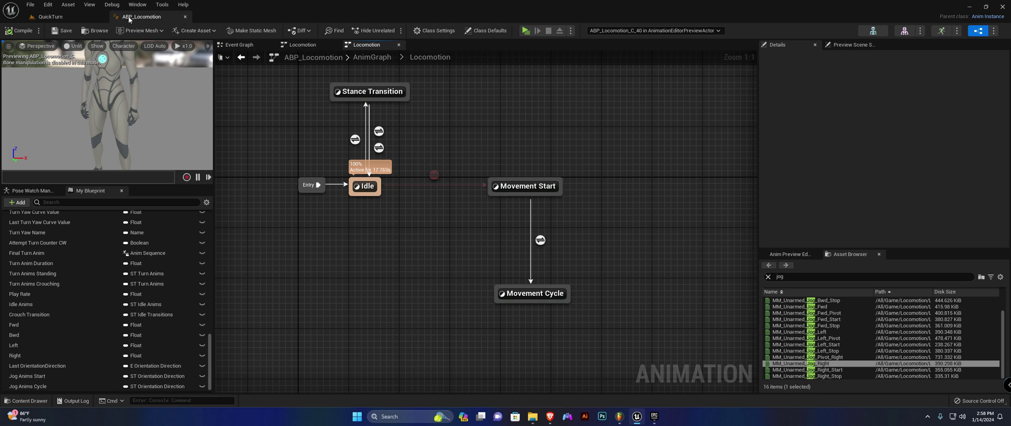
Open the BPC_GaitData component from the Component folder and set the Jog Movement Speed in Gait Settings to 150
click(106, 17)
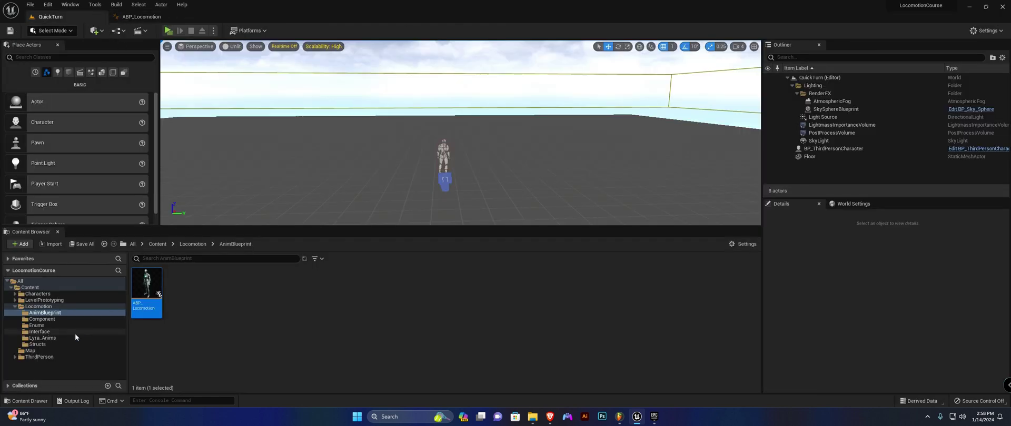
click(41, 319)
double_click(146, 285)
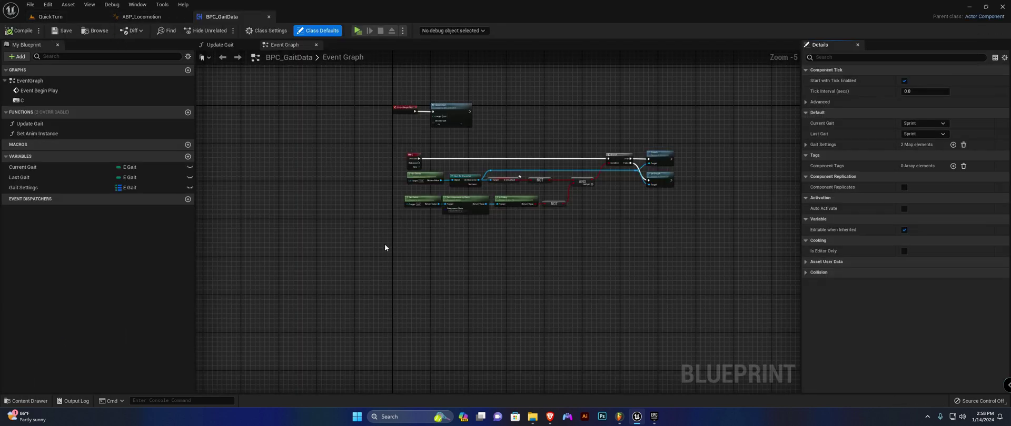
click(31, 188)
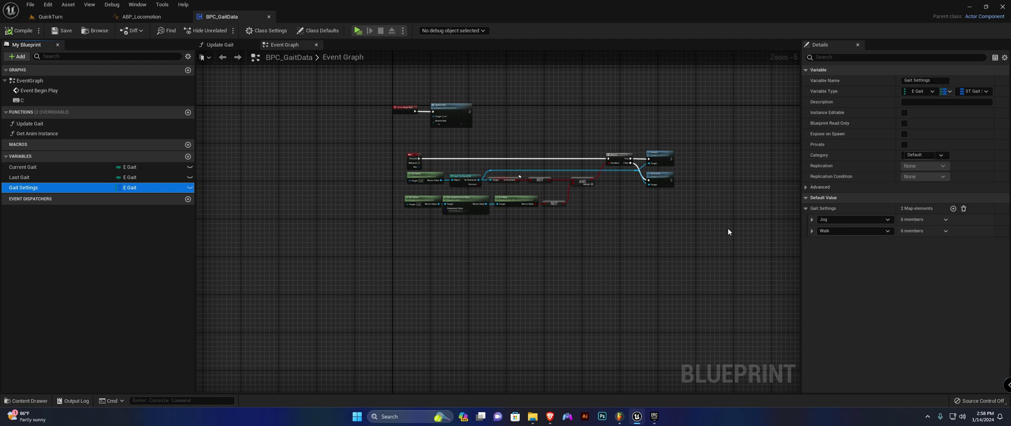
click(811, 219)
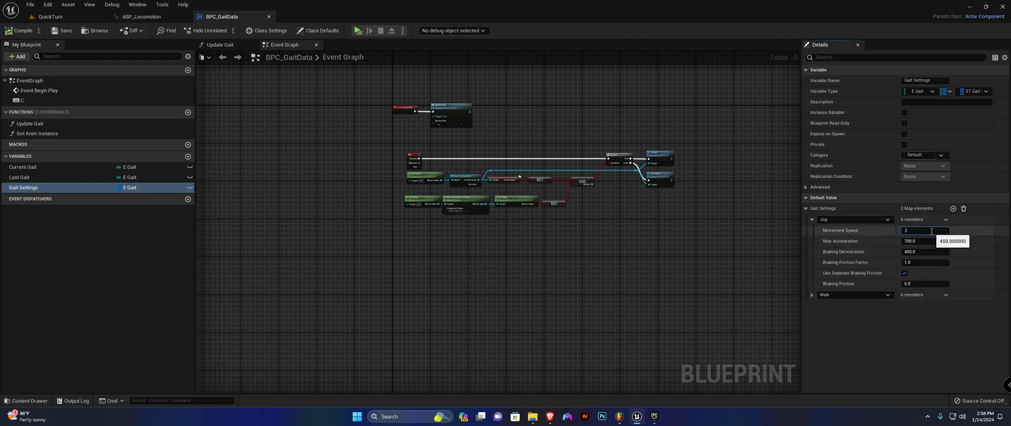
key(BackSpace)
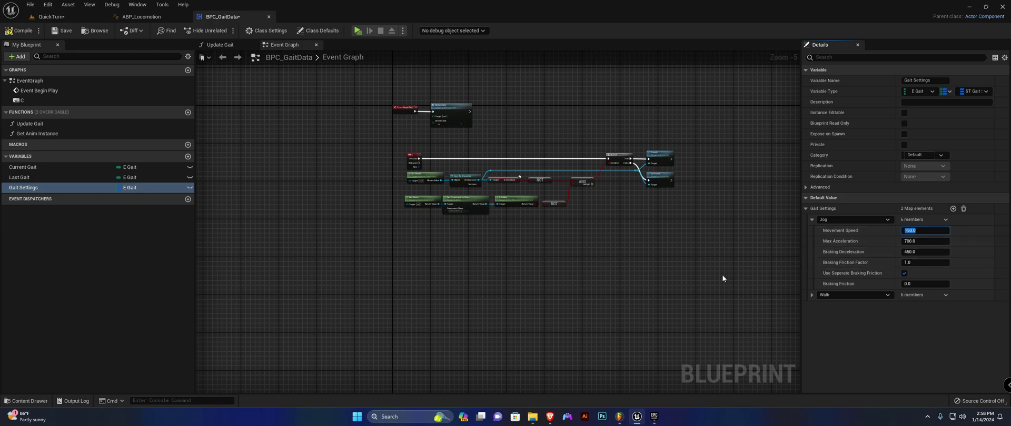
right_drag(722, 279, 718, 259)
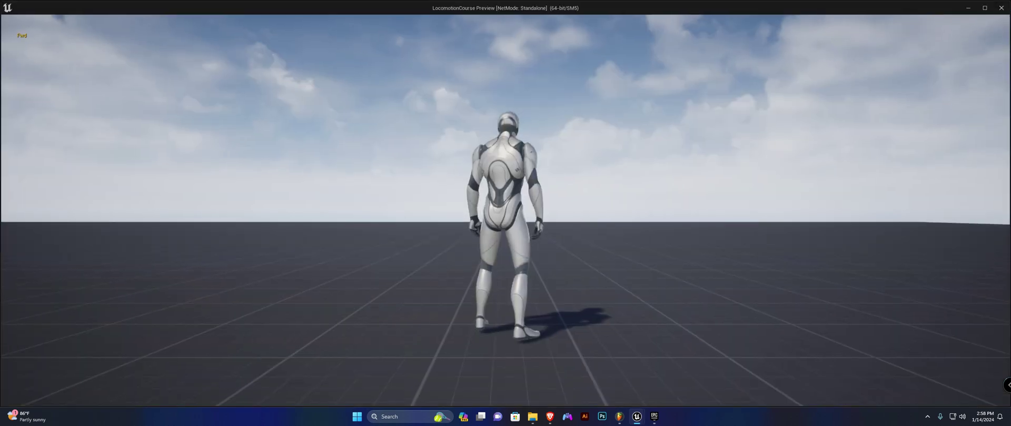
Play-test the character's jog at the reduced movement speed and end the session
key(w)
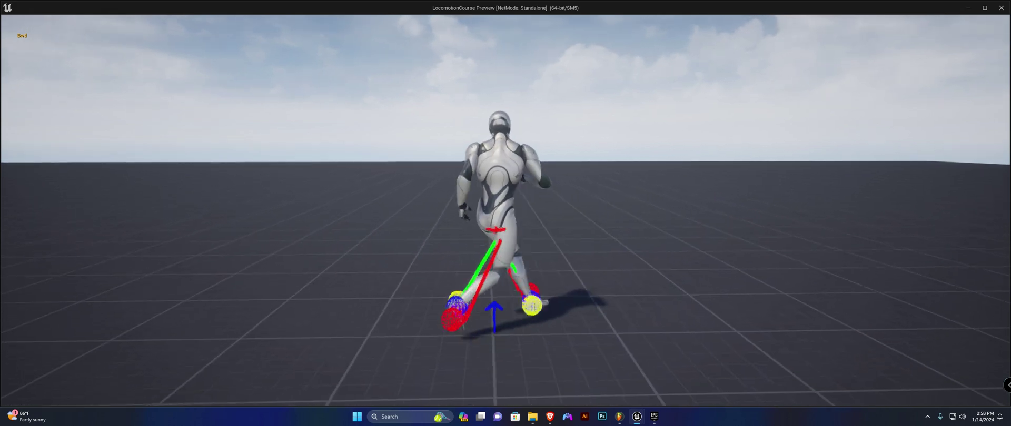
key(w)
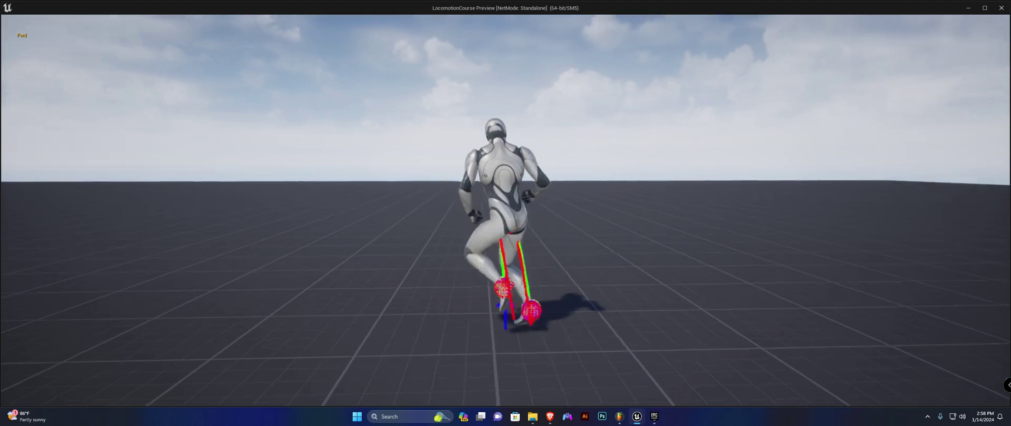
key(Escape)
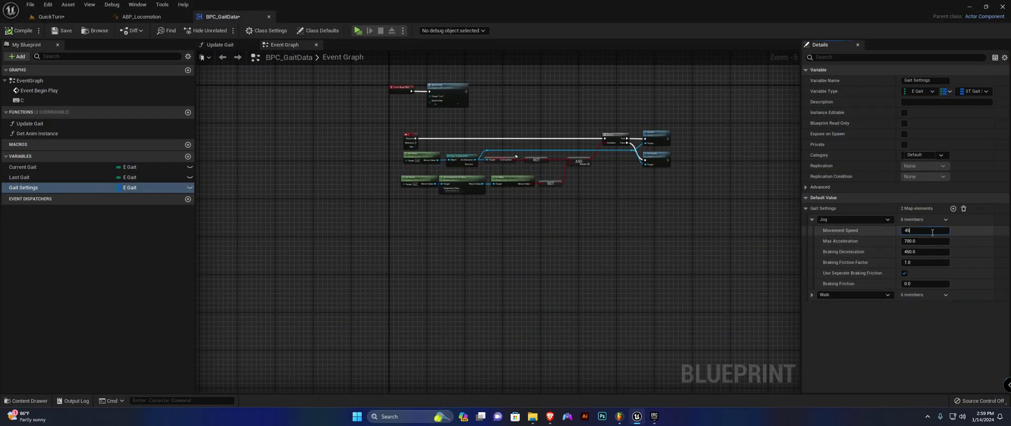
Restore the Jog Movement Speed to 450 and play-test the character moving forward, left and right
key(Return)
key(alt+p)
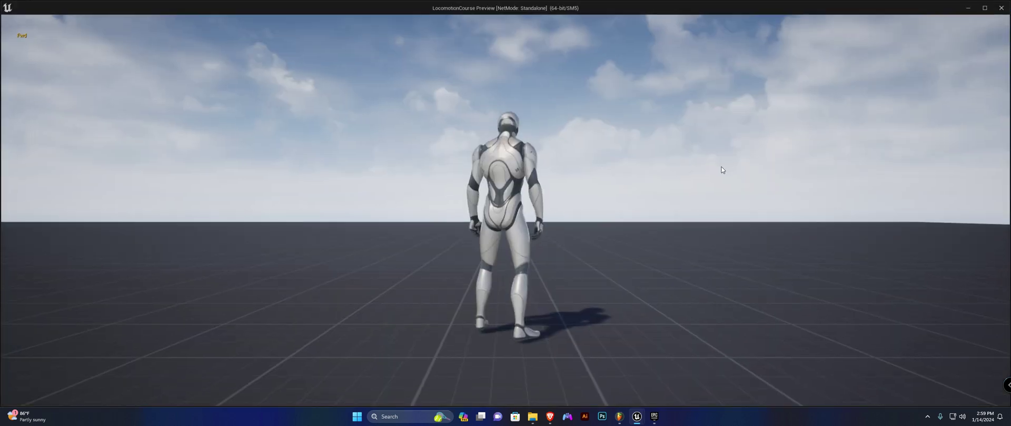
key(w)
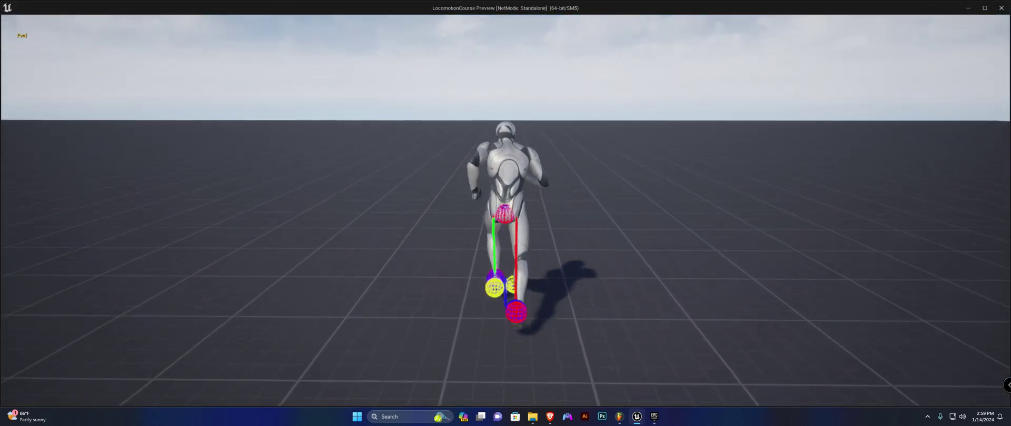
key(a)
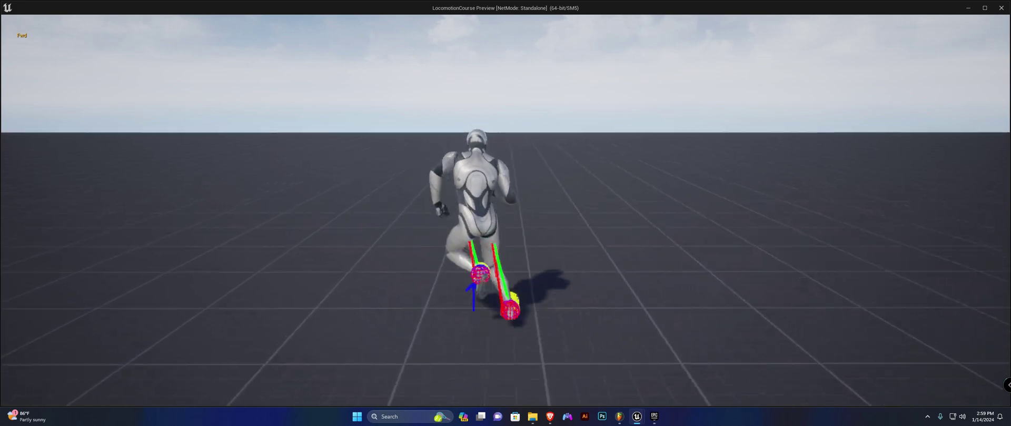
key(d)
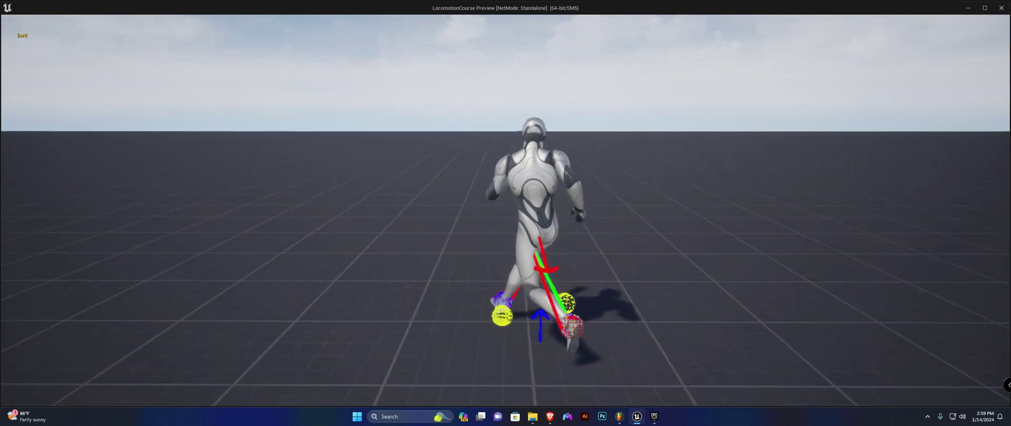
key(w)
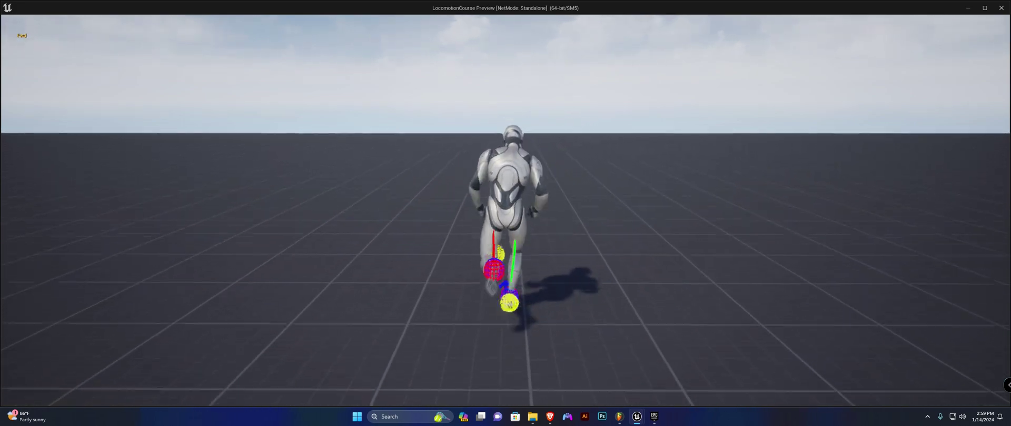